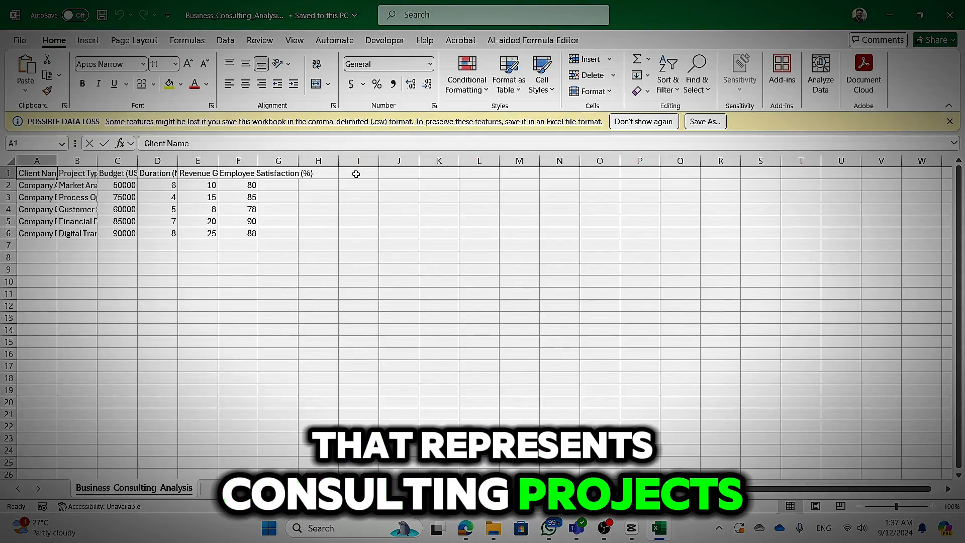
AutoFit columns A:G of the consulting CSV so all headers and values show, then return to a single cell.
drag(37, 142, 278, 142)
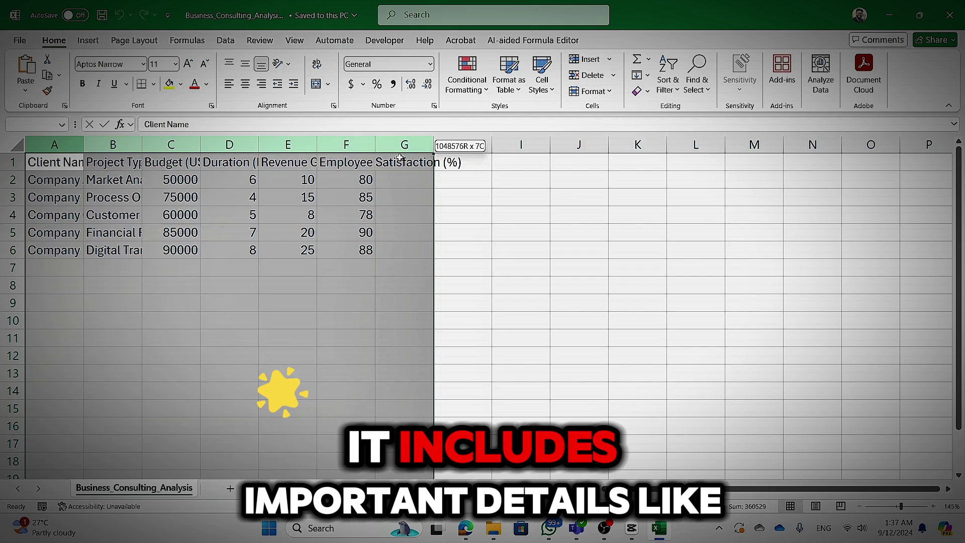
double_click(375, 144)
click(113, 180)
click(62, 162)
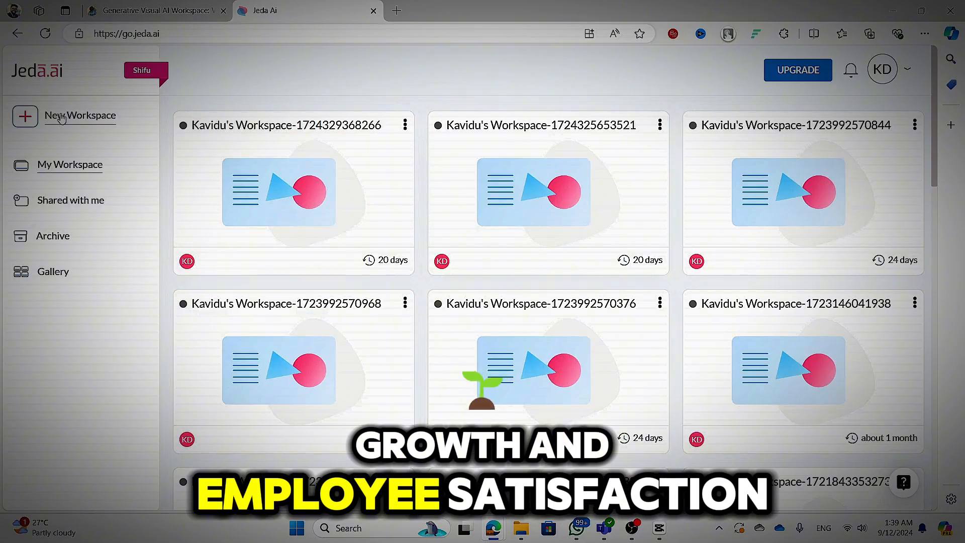
Create a blank workspace, drop Business_Consulting_Analysis.csv onto the canvas, and preview its data table.
click(61, 117)
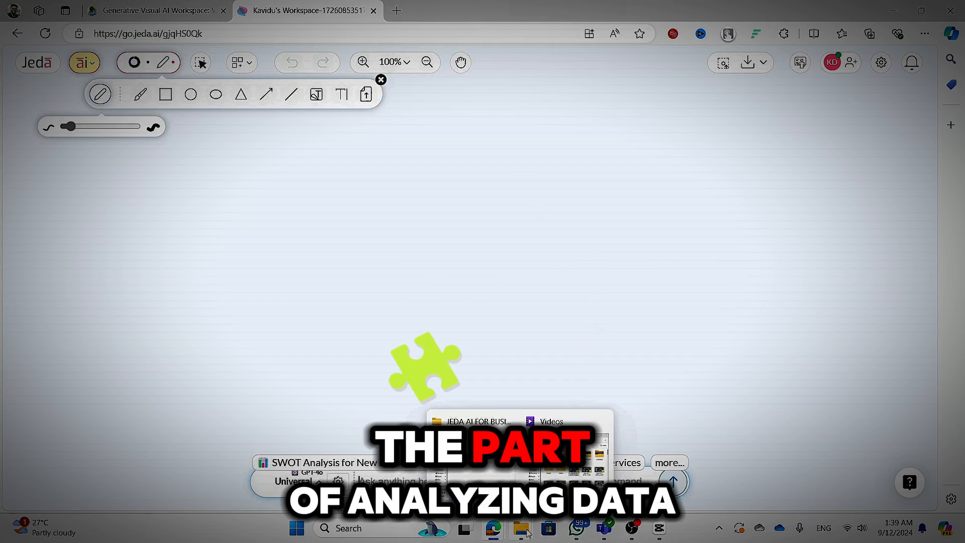
mouse_move(520, 528)
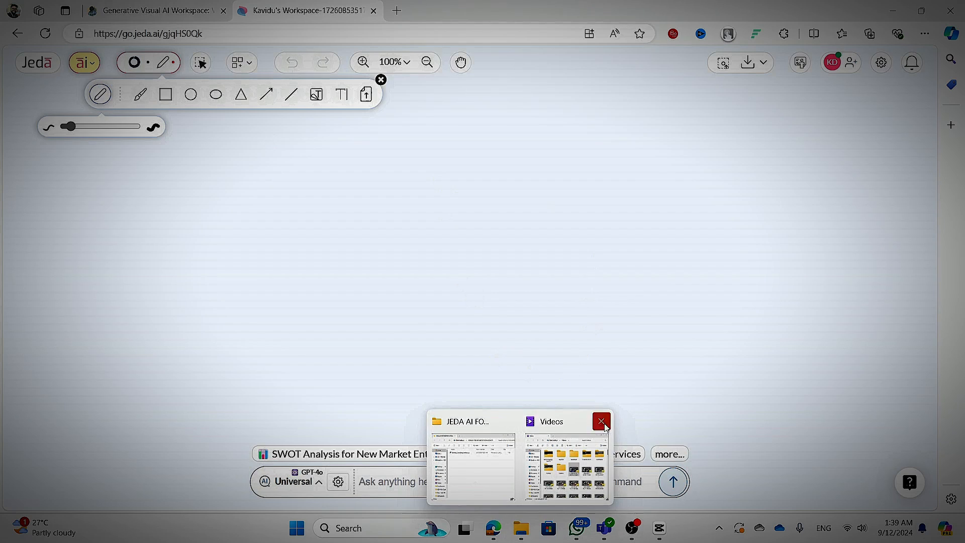
click(473, 463)
click(390, 148)
drag(343, 151, 147, 239)
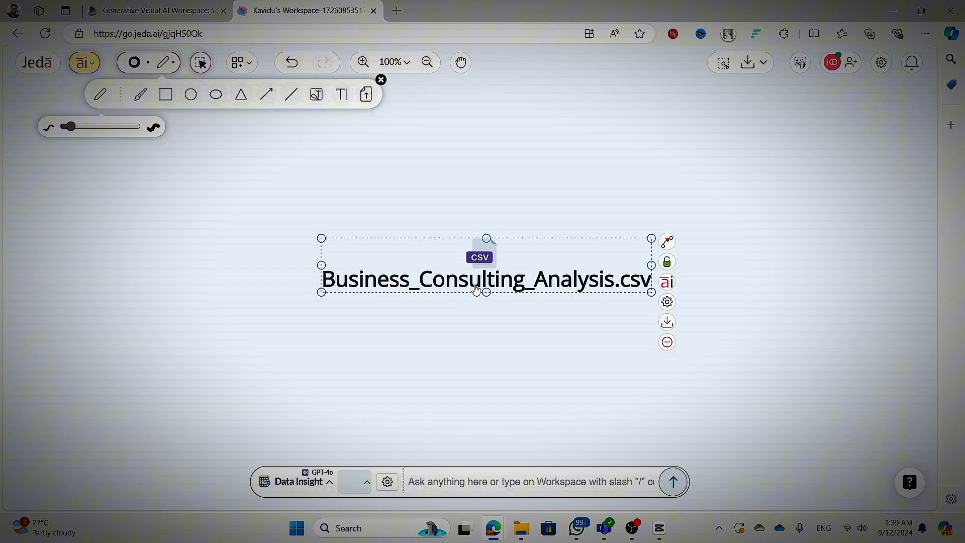
double_click(475, 290)
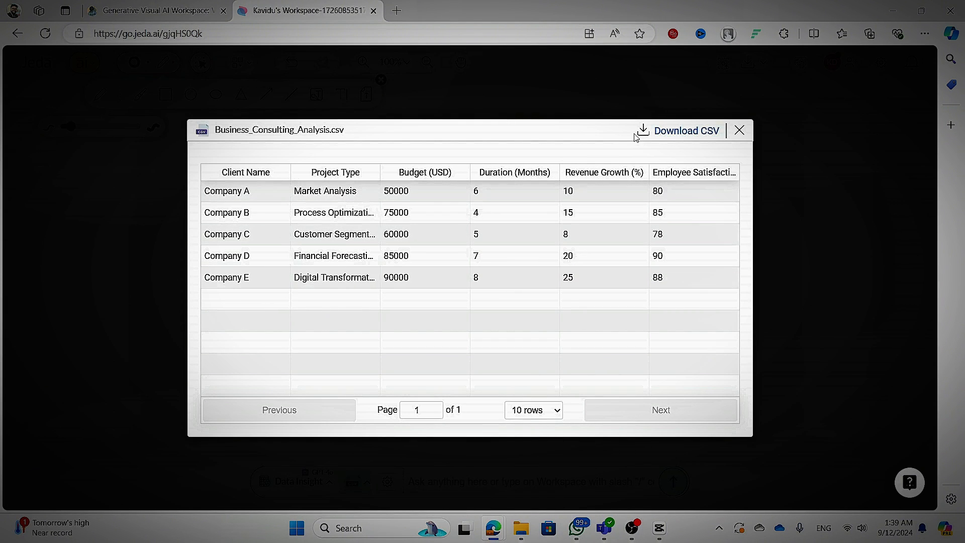
Close the preview and switch the generation mode to Data Insight for CSV analysis.
key(Escape)
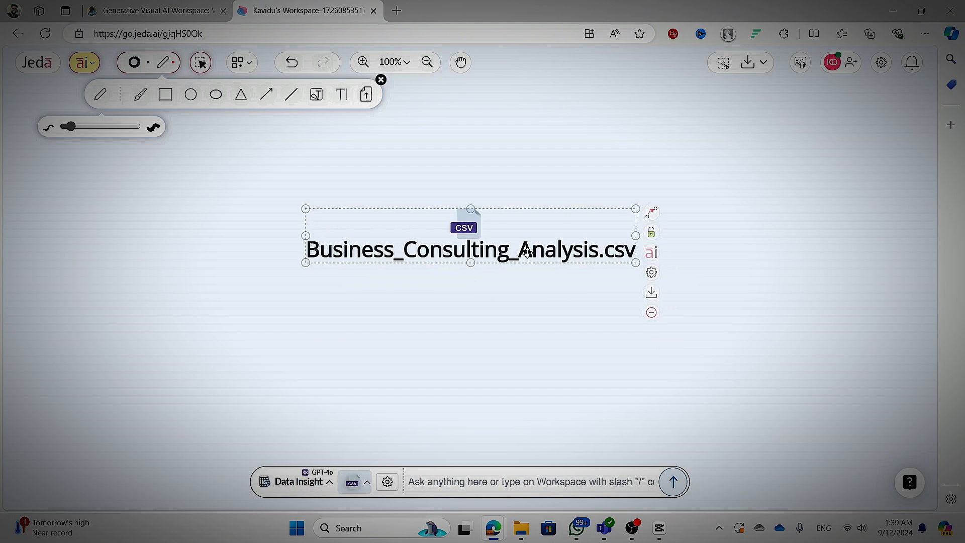
click(305, 481)
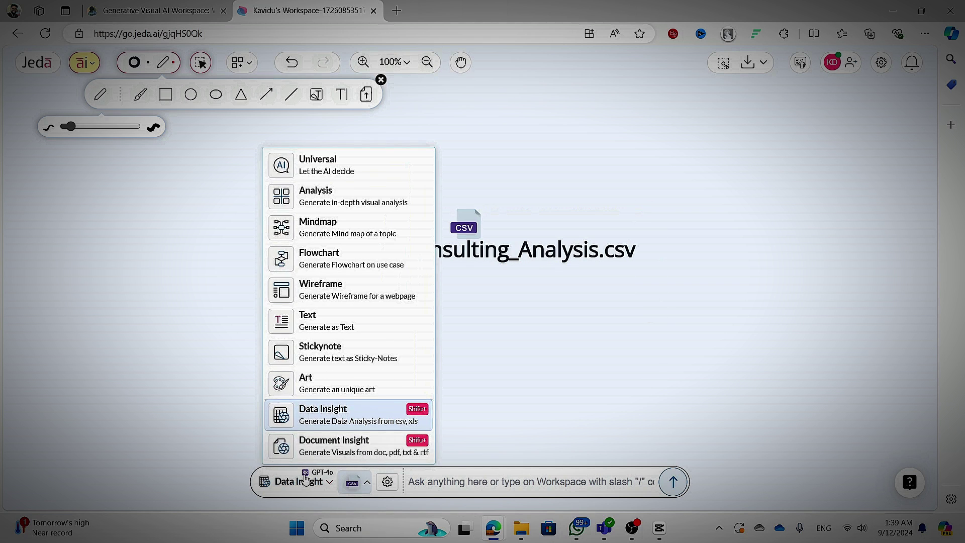
click(324, 419)
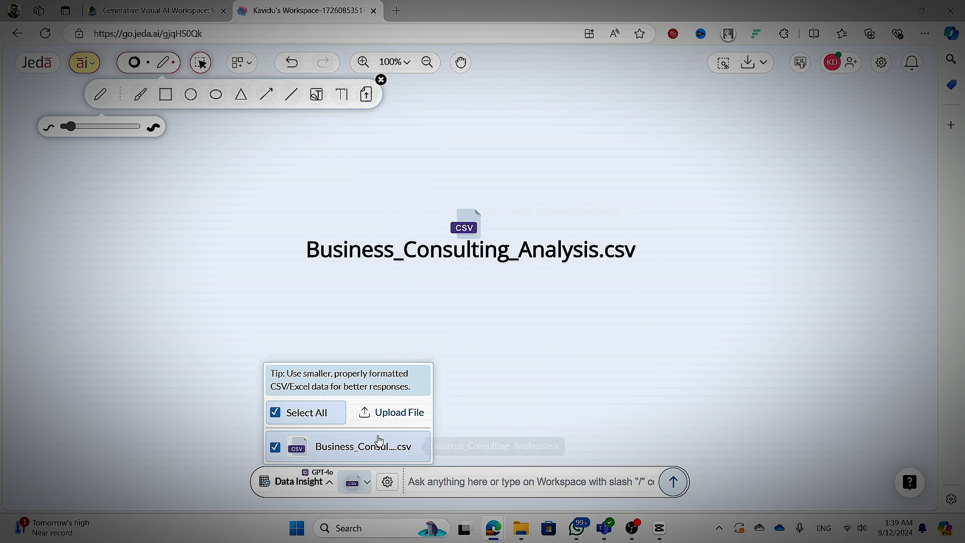
click(386, 481)
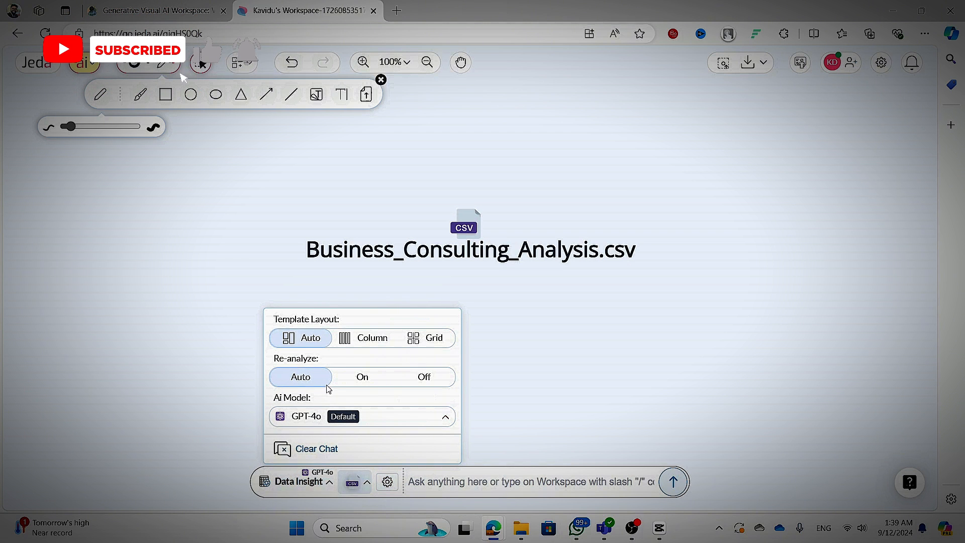
Set the AI model to Claude-3.5 Sonnet (after briefly choosing Claude-3 Haiku) and focus the prompt box.
click(320, 419)
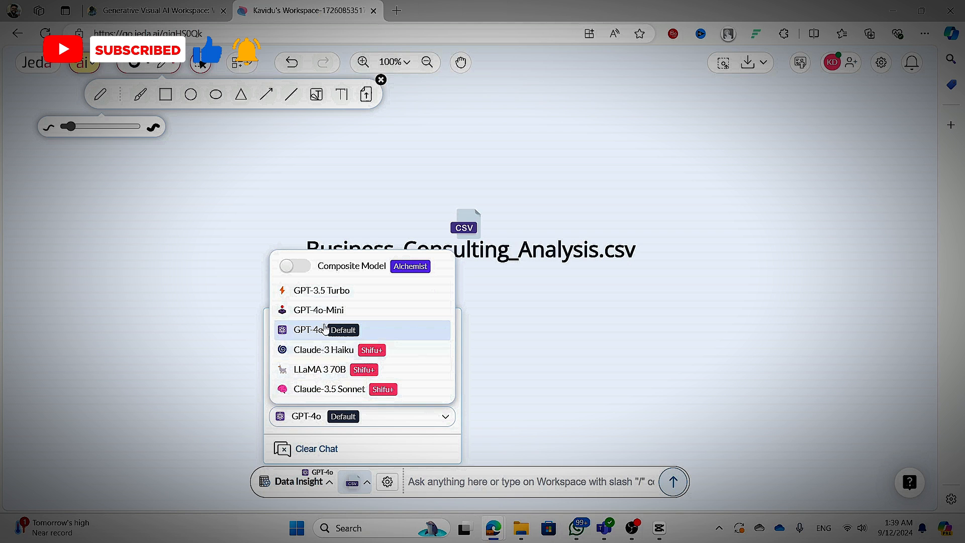
click(324, 350)
click(324, 417)
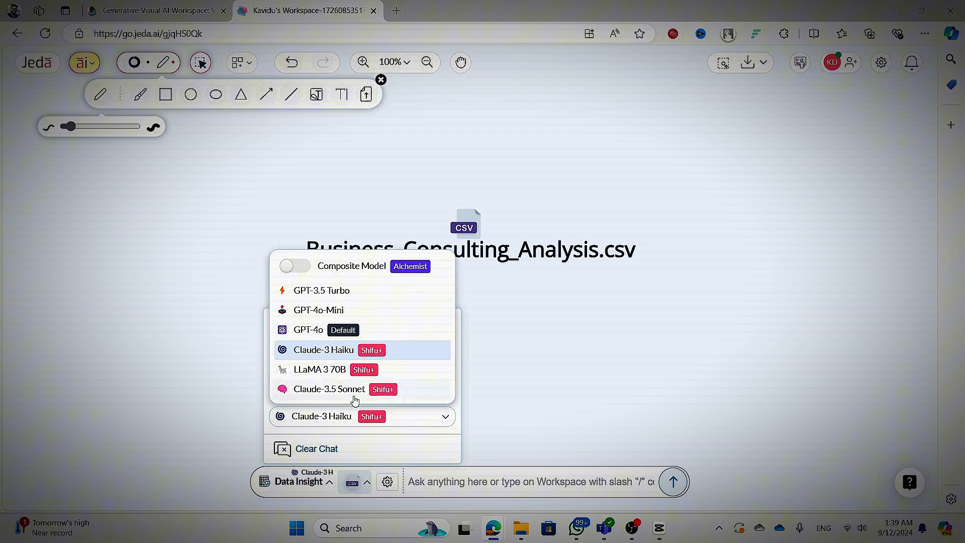
click(354, 391)
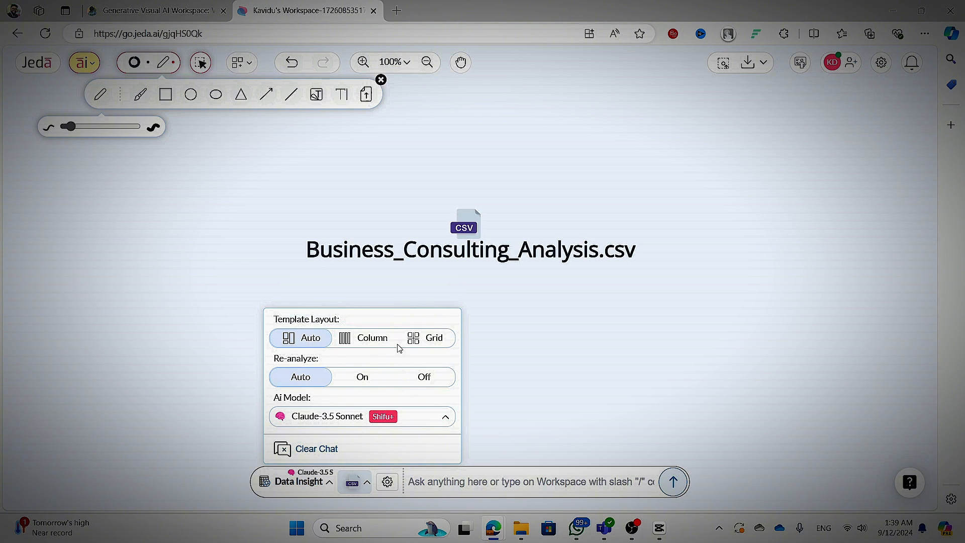
click(441, 485)
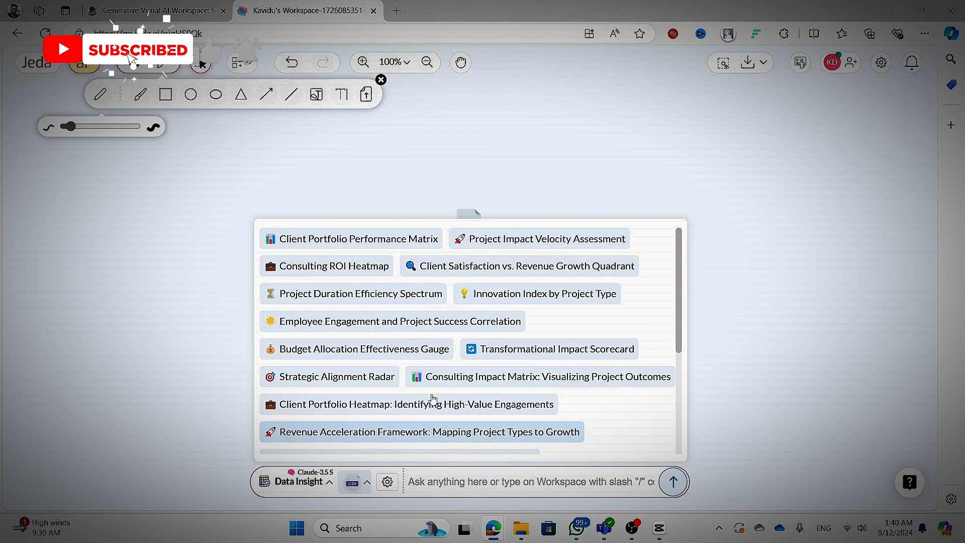
scroll(411, 315, down, 3)
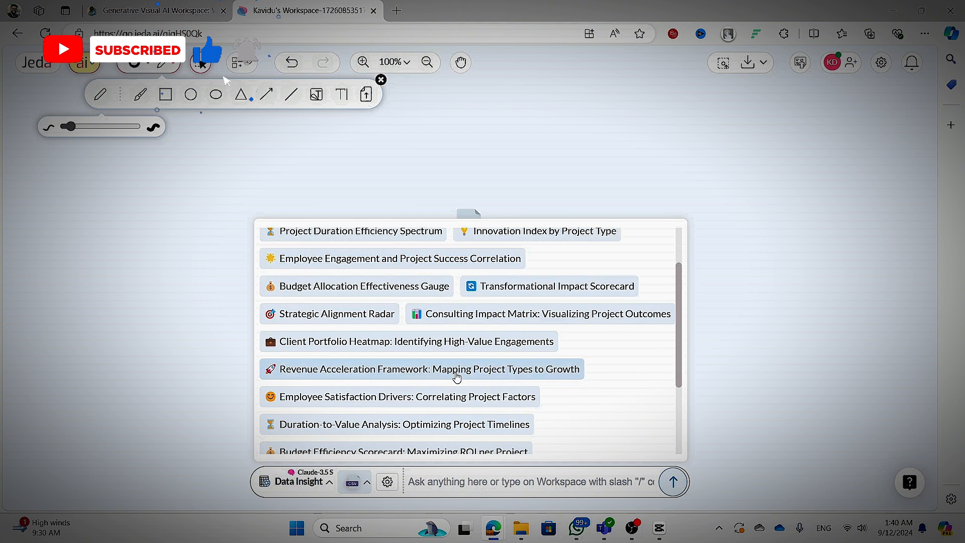
scroll(467, 374, down, 2)
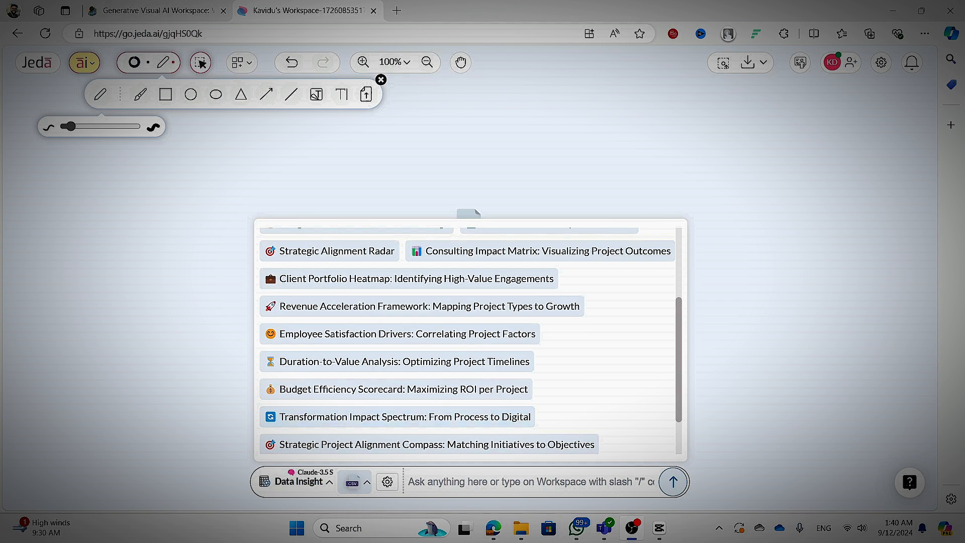
Generate the 'Budget Efficiency Scorecard: Maximizing ROI per Project' insight board from the suggestion.
click(419, 396)
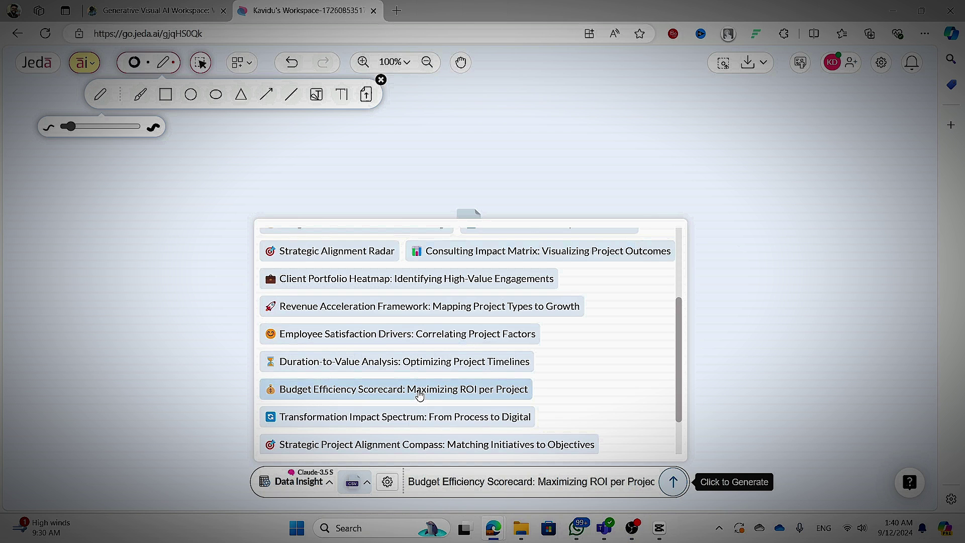
click(673, 482)
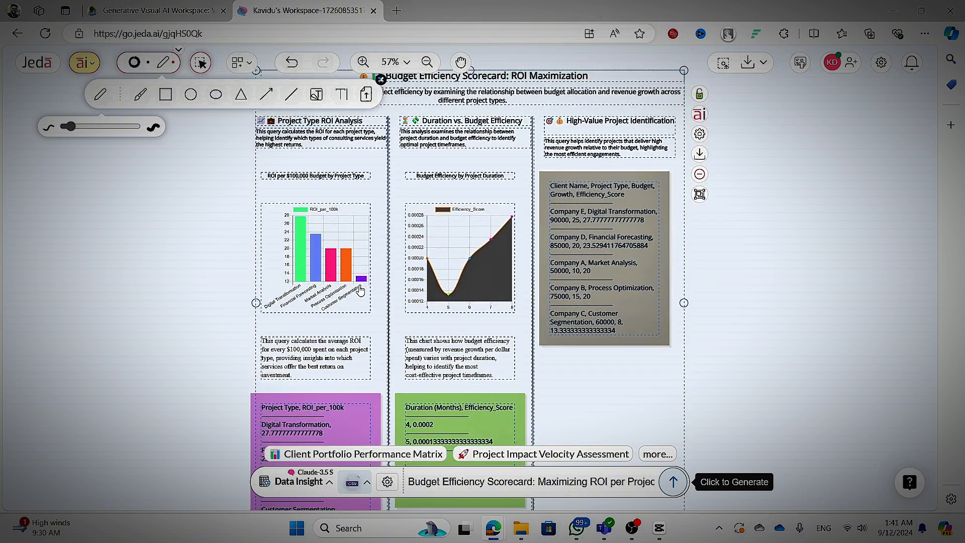
scroll(375, 282, up, 5)
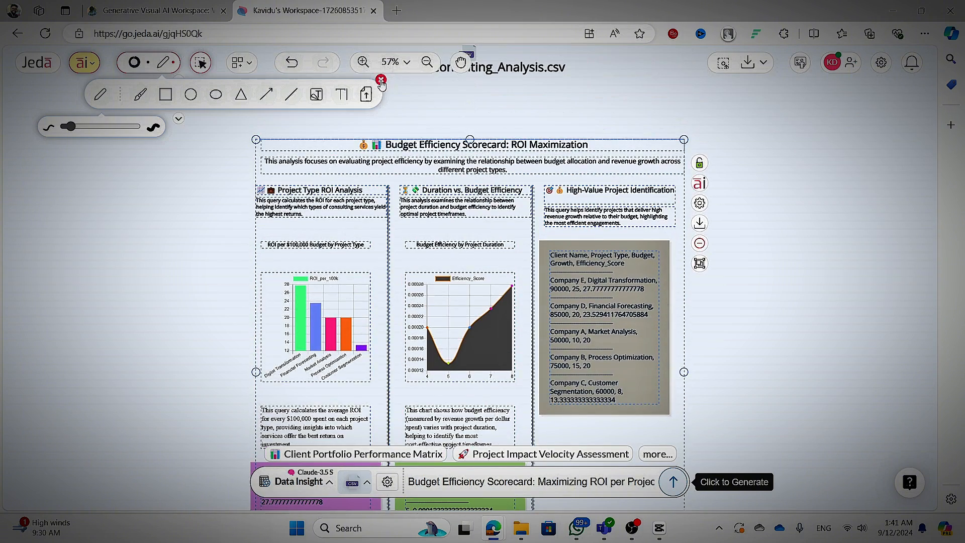
Hide the drawing tools, nudge the ROI per $100,000 bar chart left, and bring up image options on the area chart.
click(381, 81)
scroll(354, 143, up, 5)
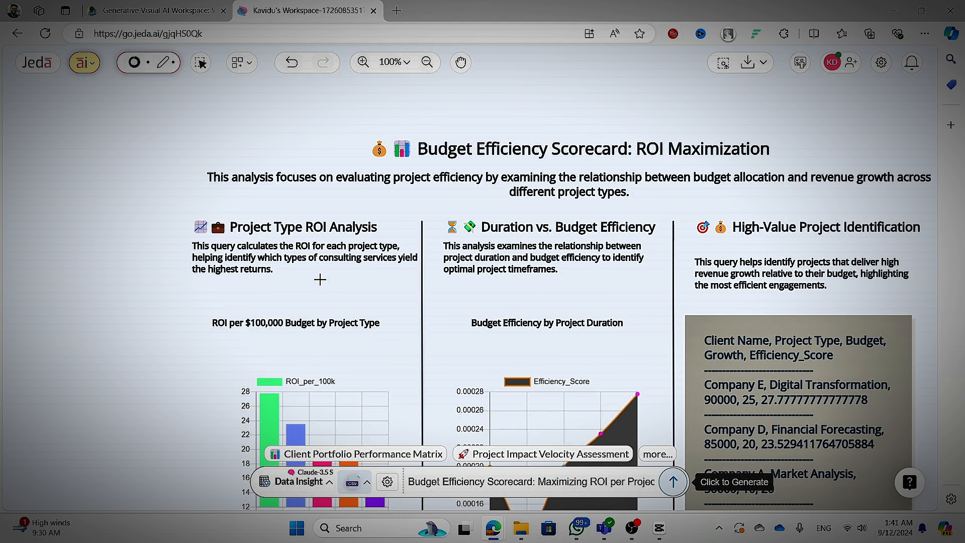
scroll(201, 262, down, 2)
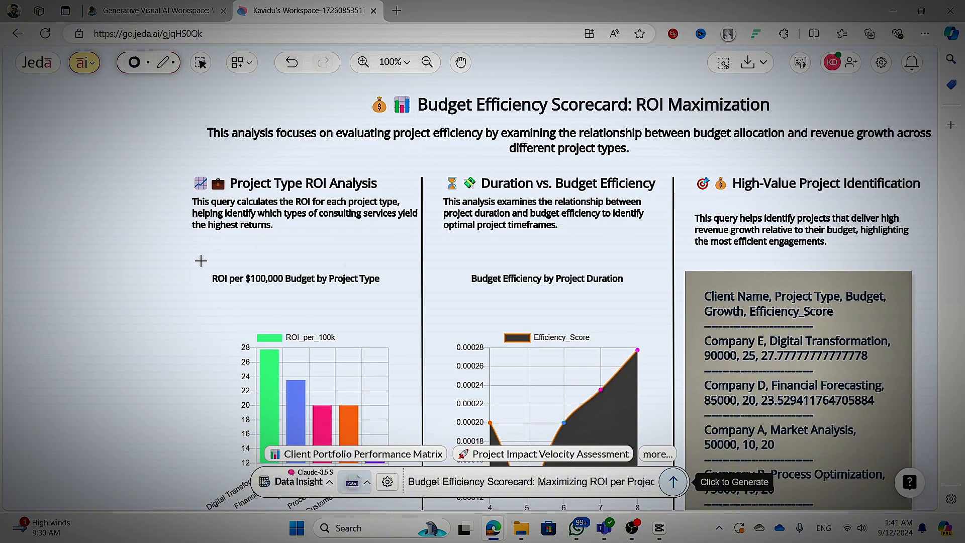
scroll(358, 237, down, 1)
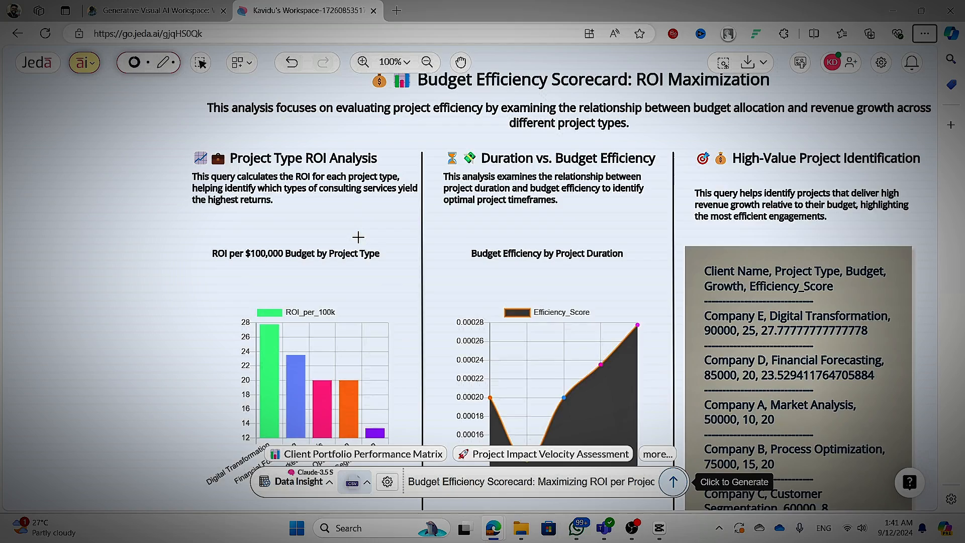
scroll(357, 238, down, 4)
scroll(655, 392, up, 3)
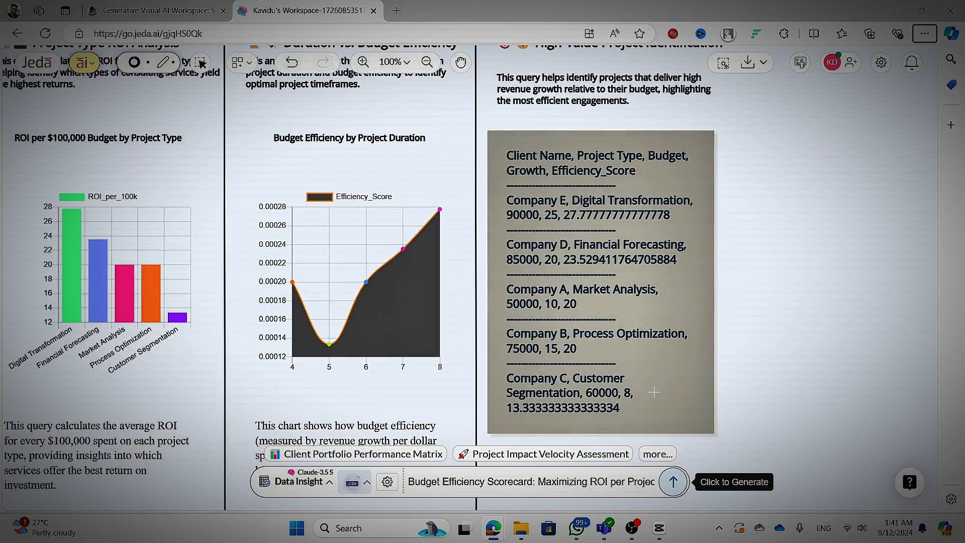
scroll(654, 392, down, 2)
scroll(654, 392, up, 4)
scroll(218, 287, up, 3)
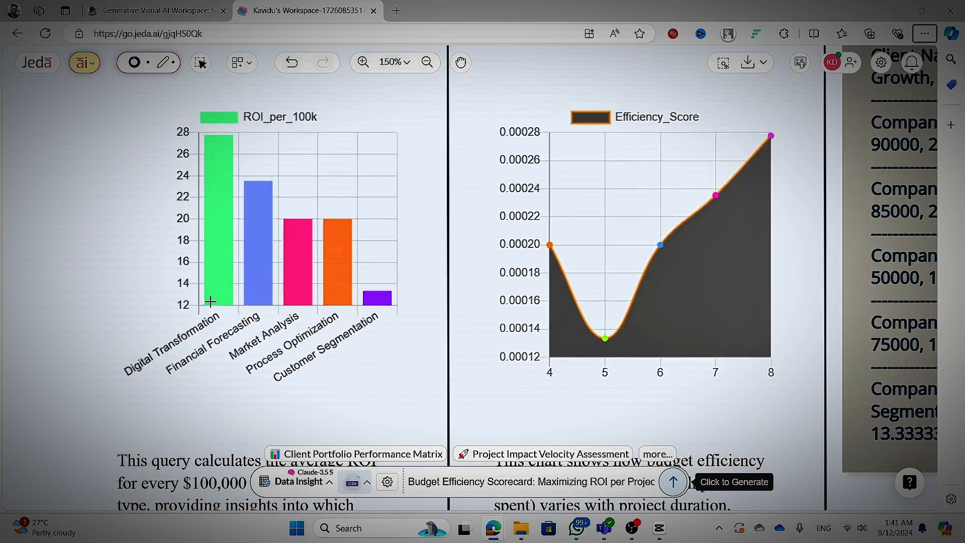
scroll(219, 287, down, 2)
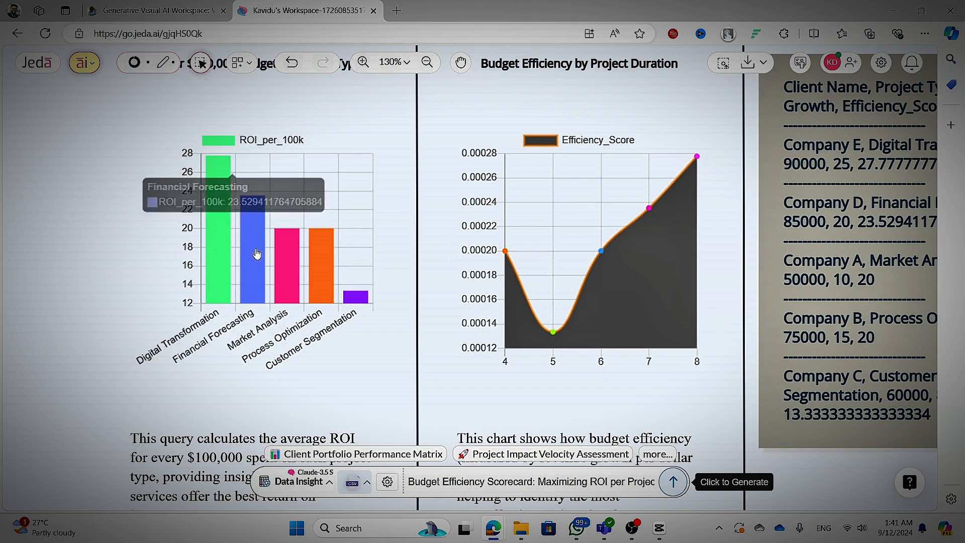
drag(151, 189, 6, 246)
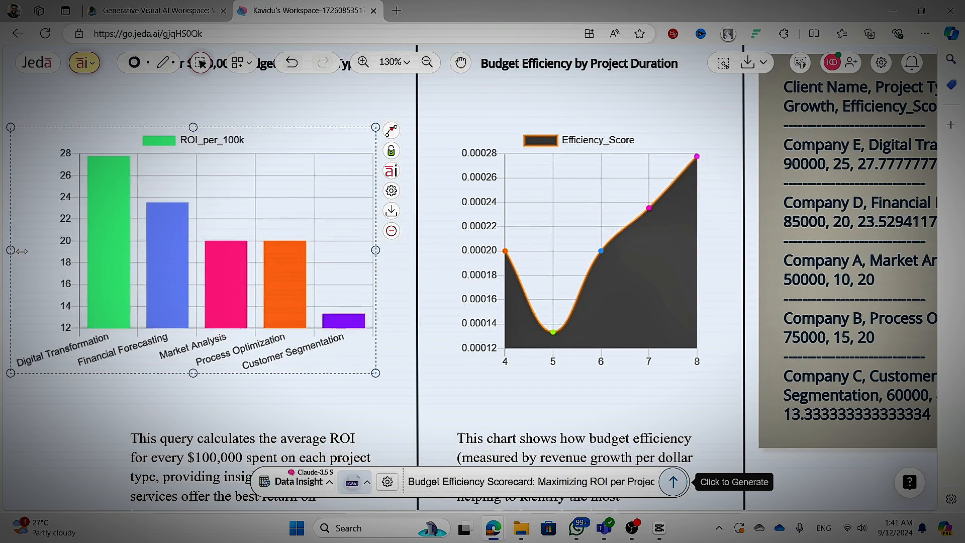
scroll(150, 227, down, 2)
scroll(151, 227, up, 2)
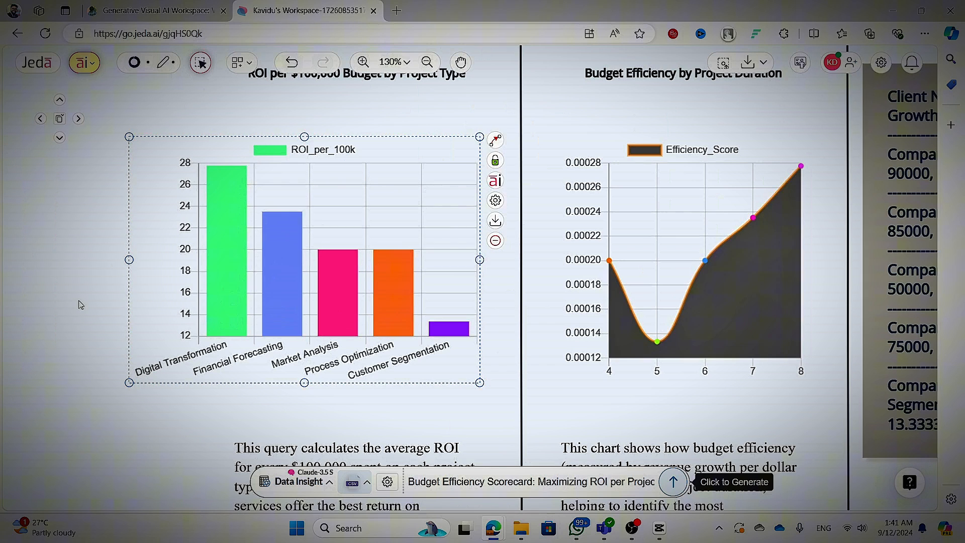
click(716, 293)
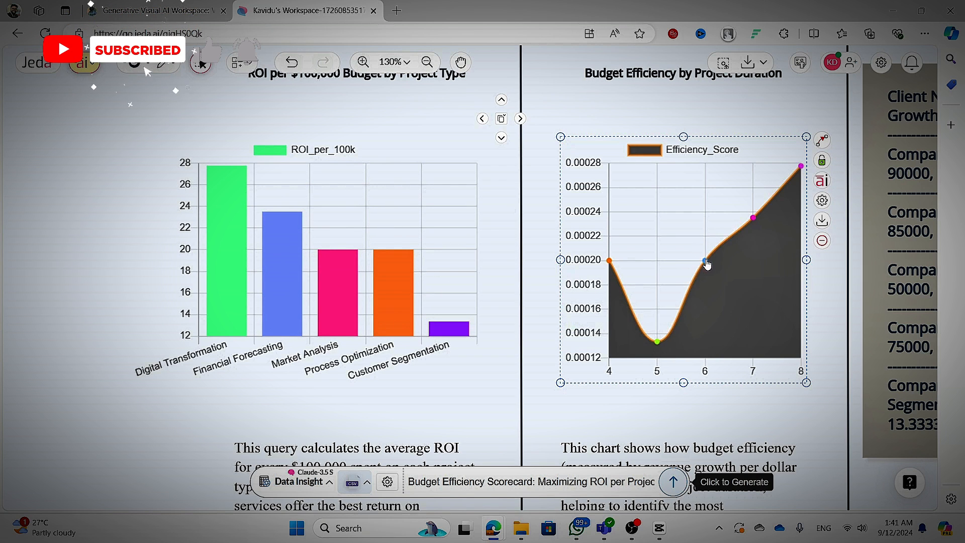
scroll(642, 268, down, 3)
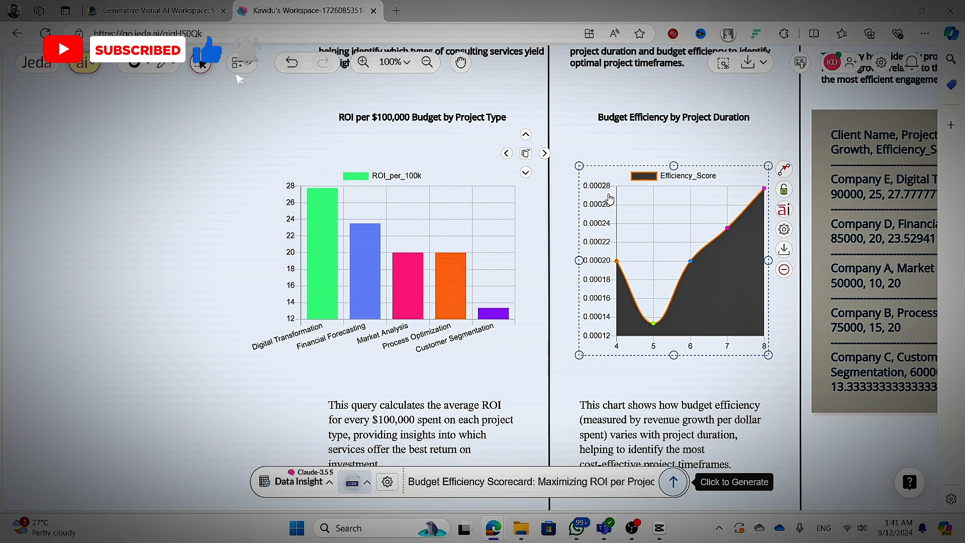
right_click(700, 226)
Dismiss the menu and generate the Employee Satisfaction Drivers dashboard, then clear its selection.
click(764, 156)
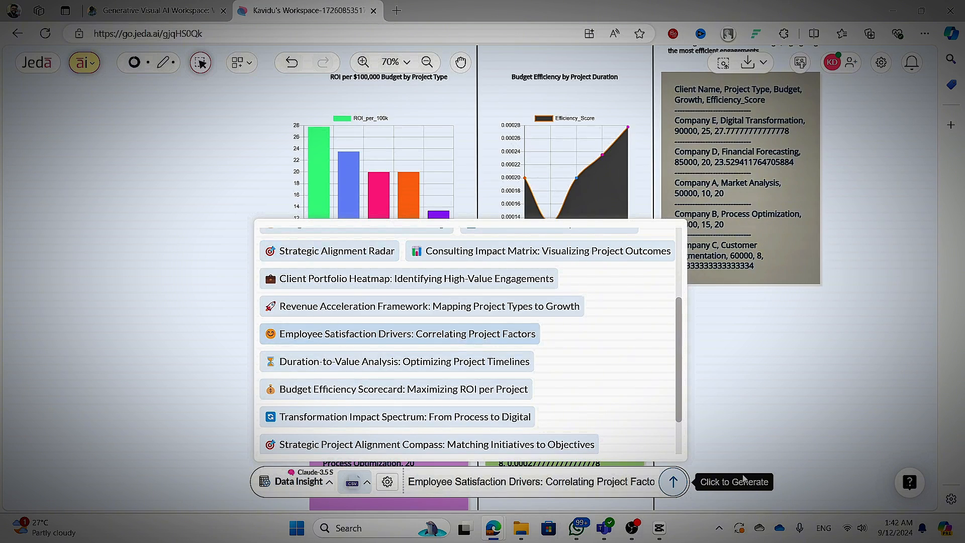
click(673, 481)
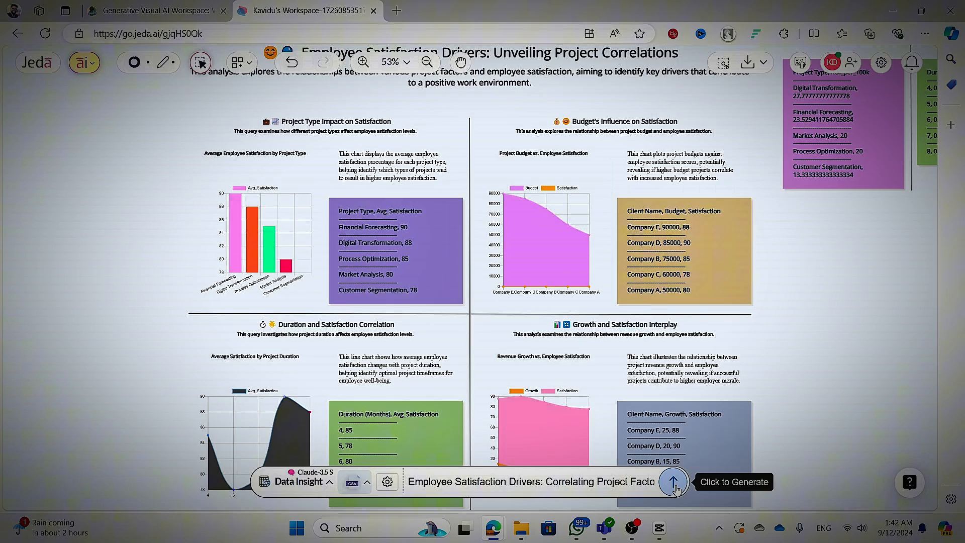
scroll(369, 362, up, 2)
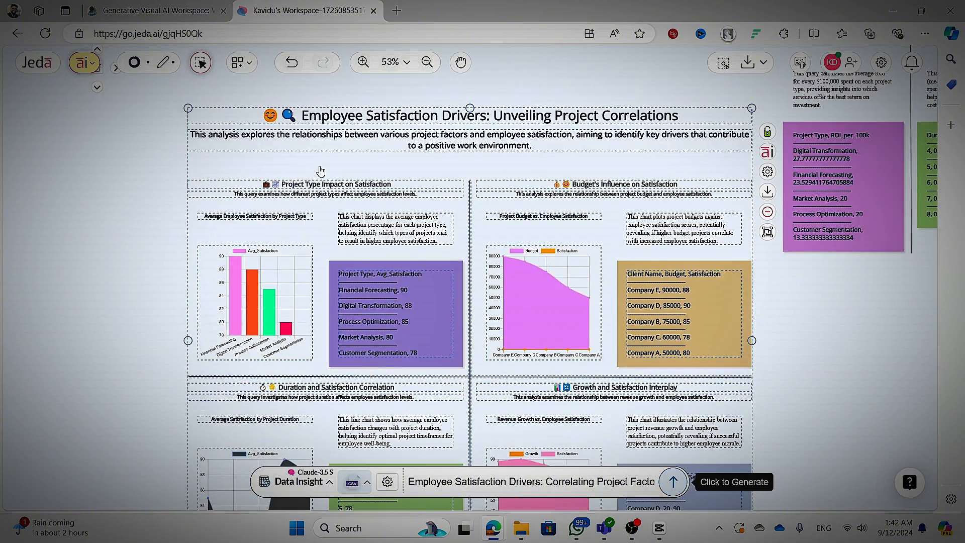
scroll(321, 171, up, 5)
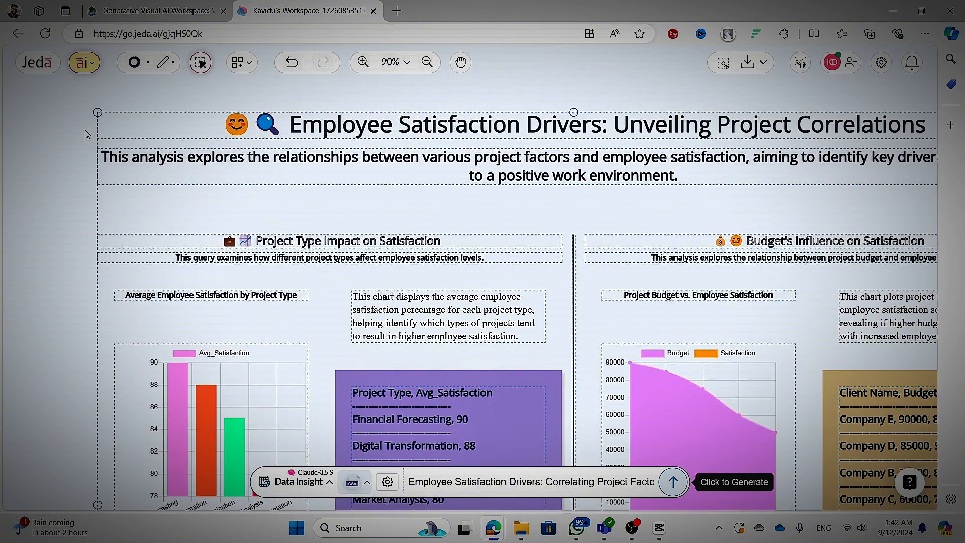
click(86, 134)
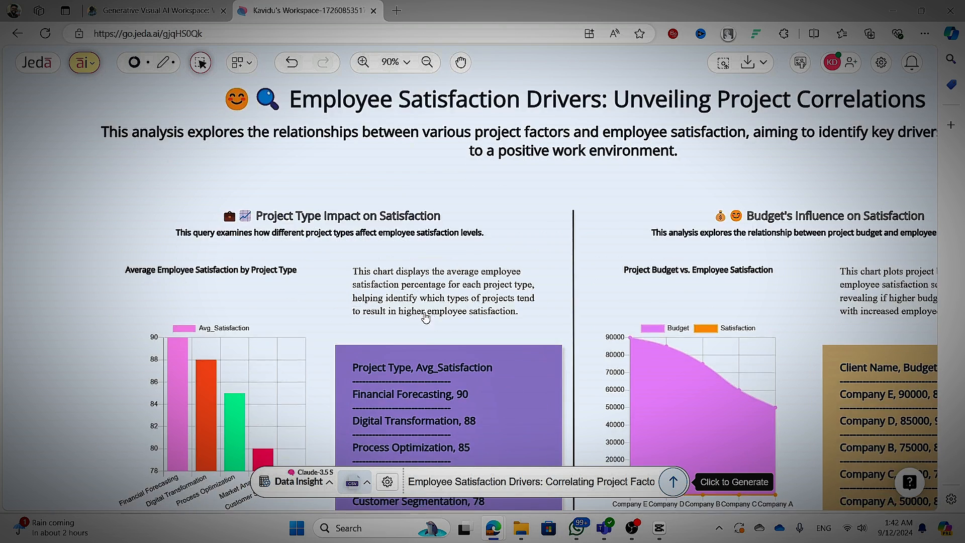
scroll(750, 136, down, 2)
scroll(452, 256, up, 2)
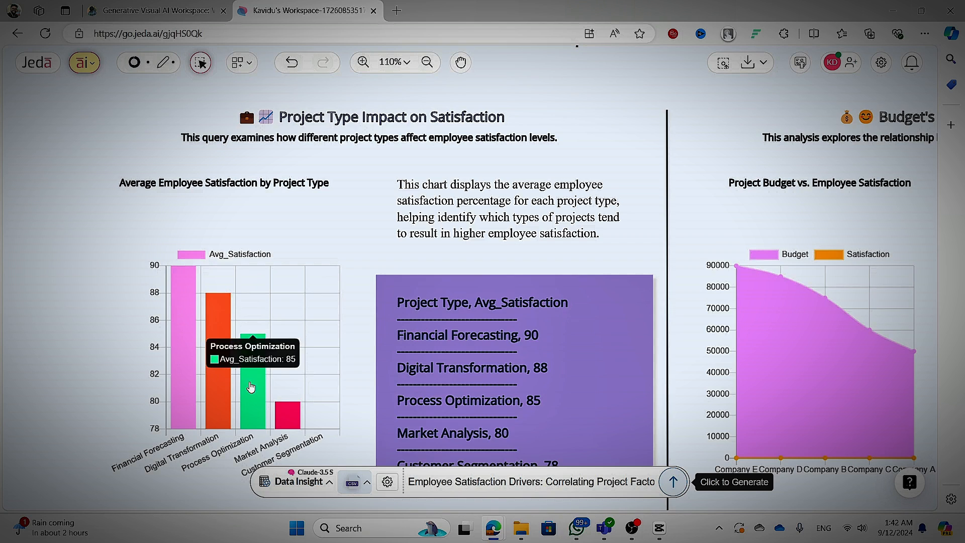
scroll(340, 316, down, 2)
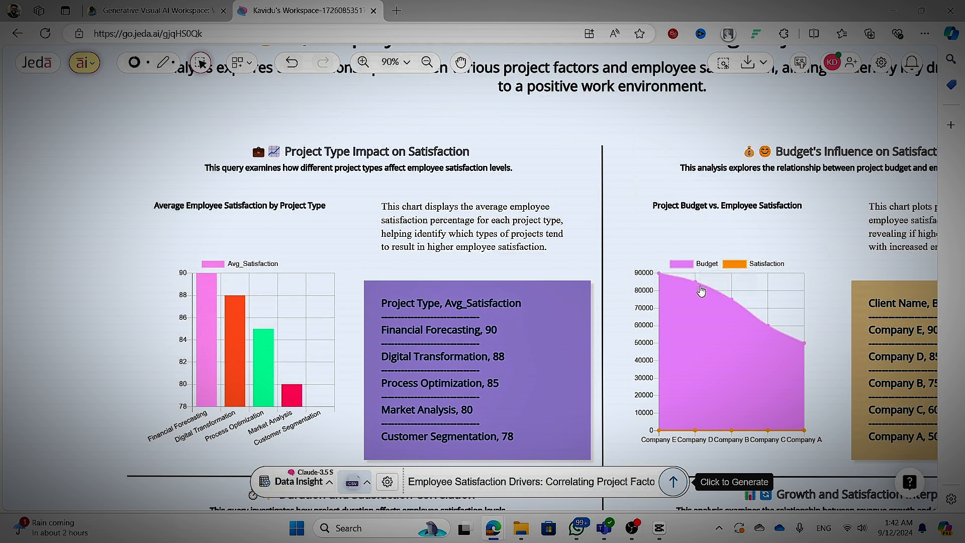
scroll(712, 388, down, 3)
scroll(713, 389, down, 2)
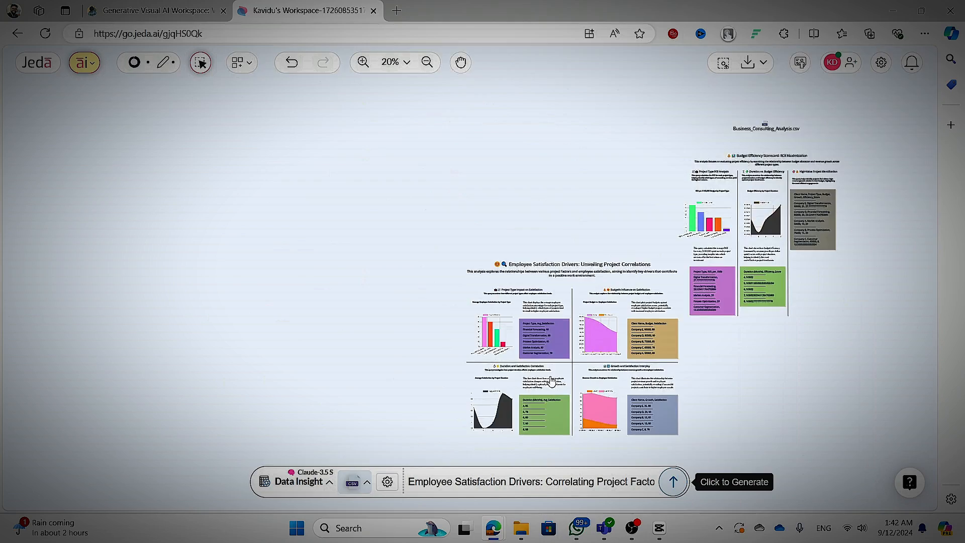
scroll(621, 426, up, 5)
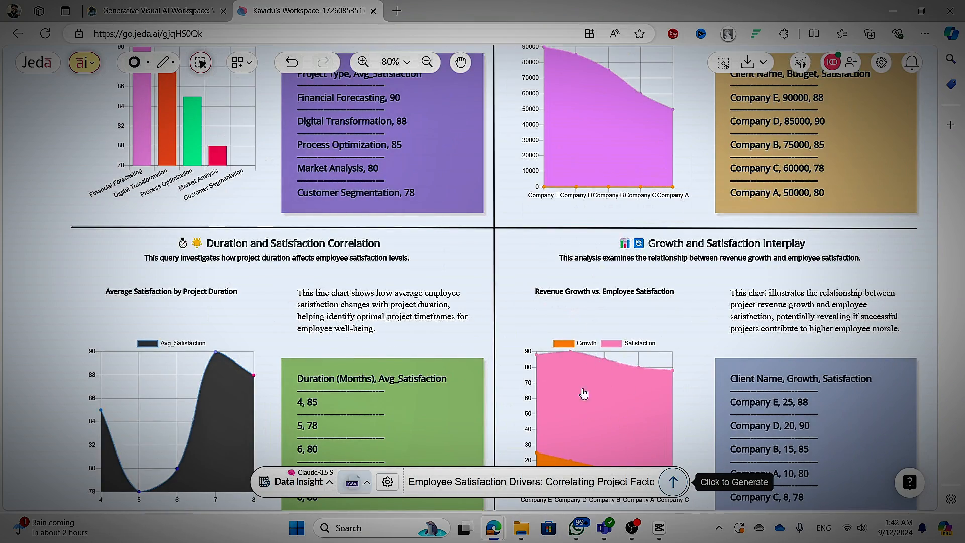
scroll(582, 393, down, 1)
scroll(511, 366, down, 2)
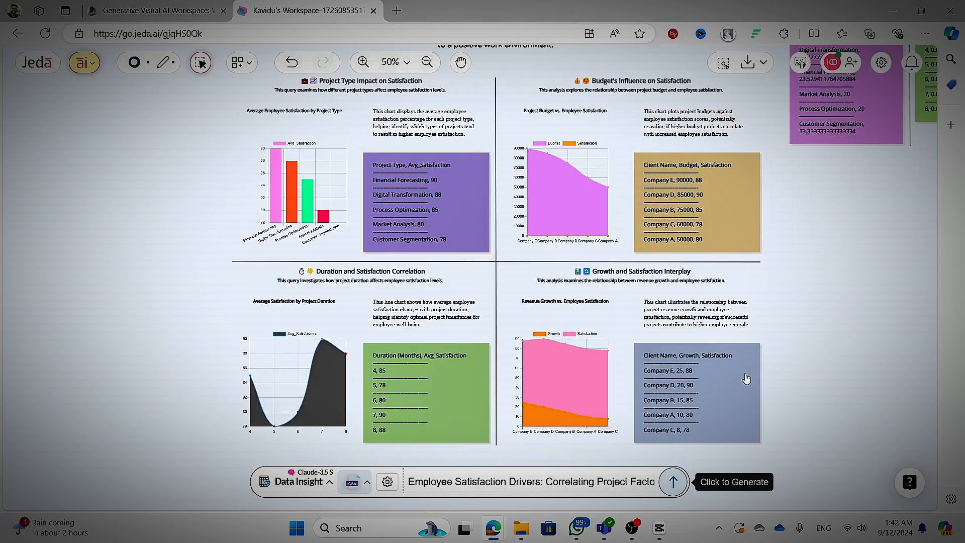
scroll(605, 351, up, 2)
scroll(653, 248, down, 1)
scroll(370, 279, up, 1)
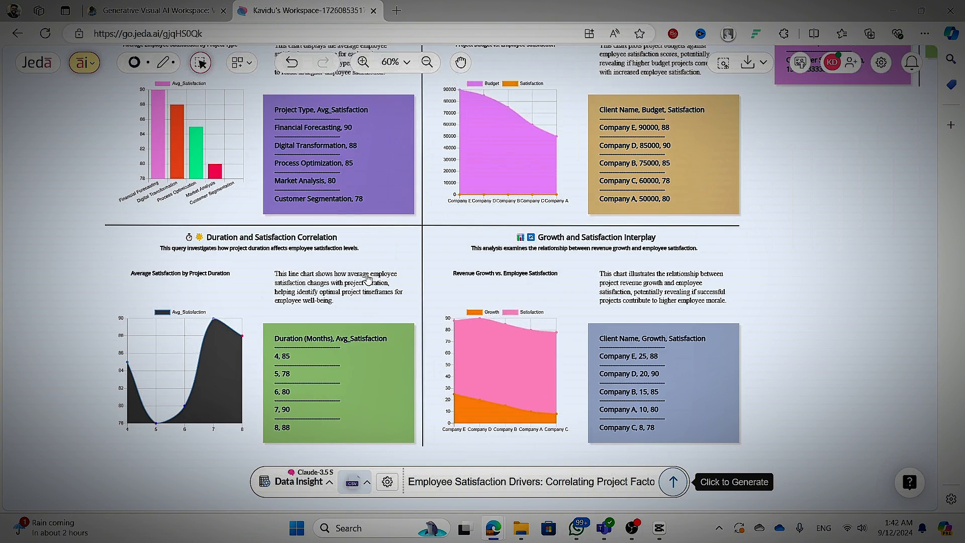
Pick the Client Portfolio Performance Matrix suggestion from the full list and generate its dashboard, zooming out to view it.
click(593, 481)
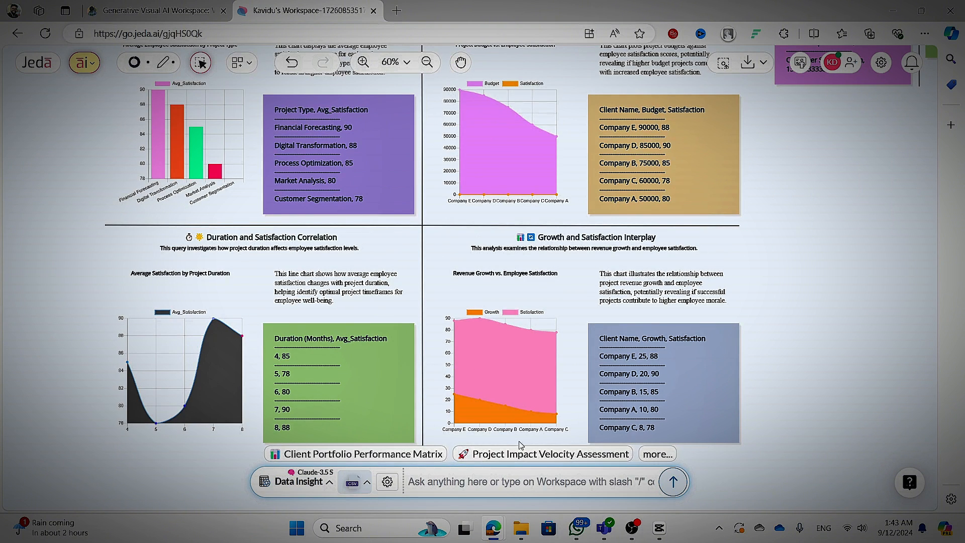
click(658, 454)
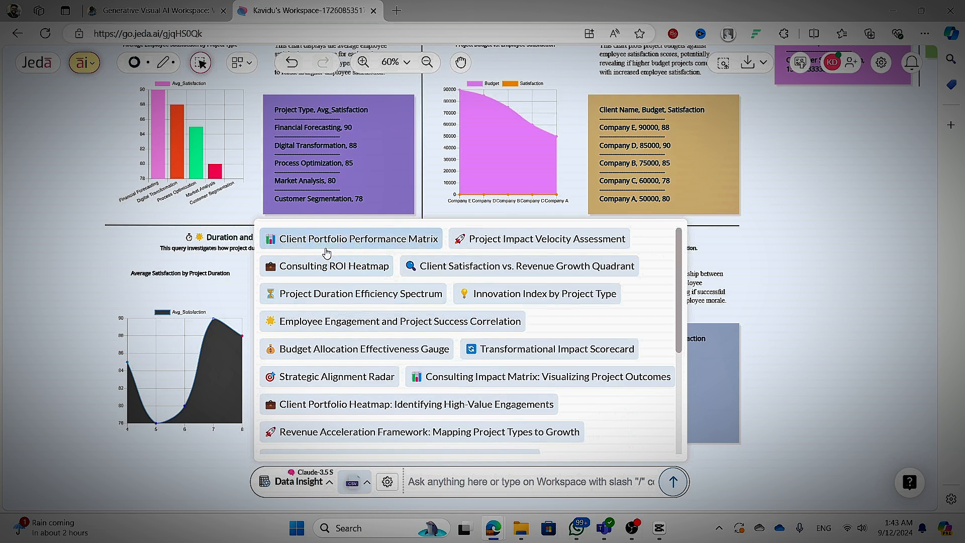
click(359, 241)
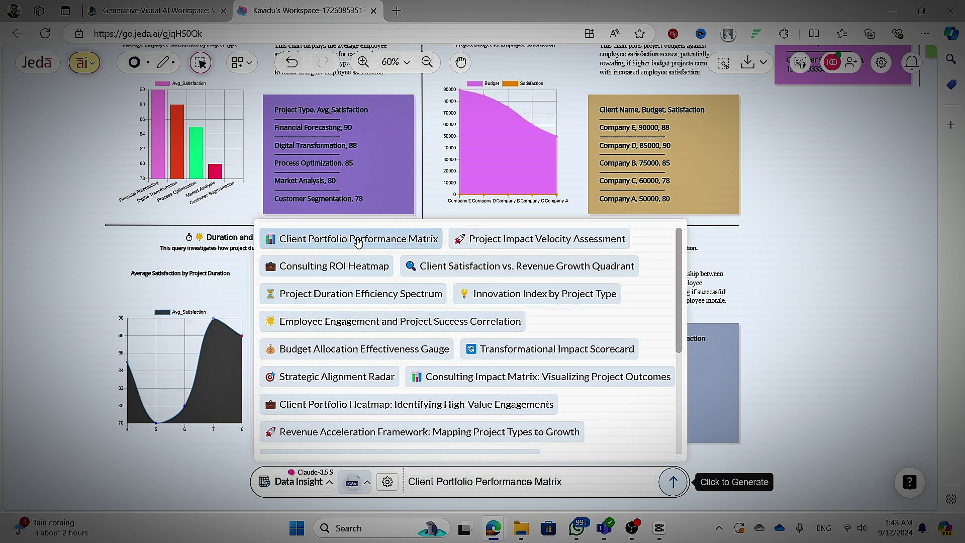
click(673, 481)
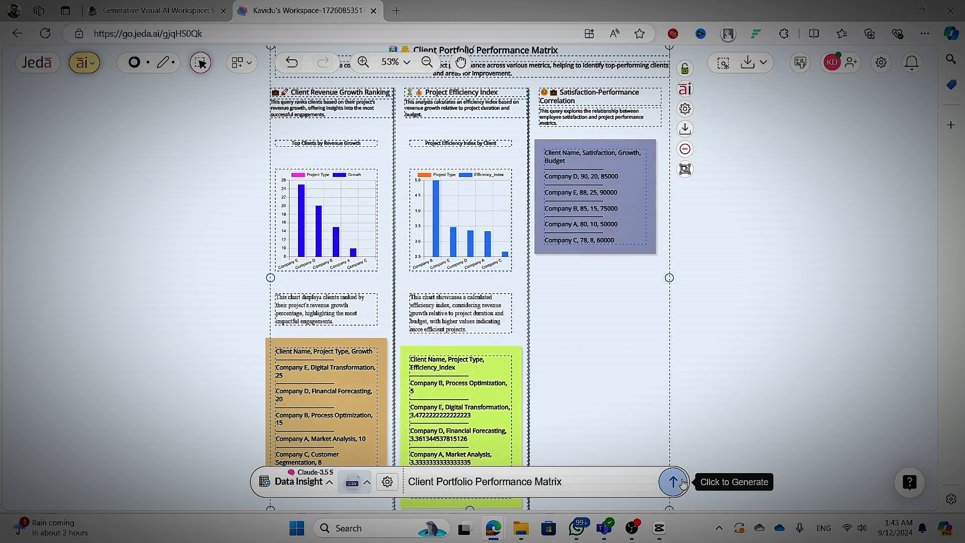
scroll(237, 215, up, 2)
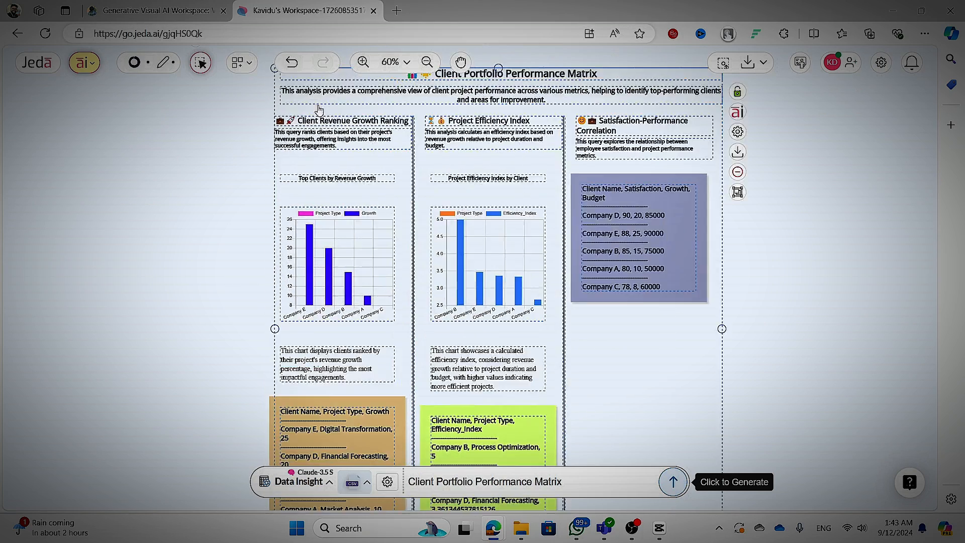
scroll(238, 216, up, 4)
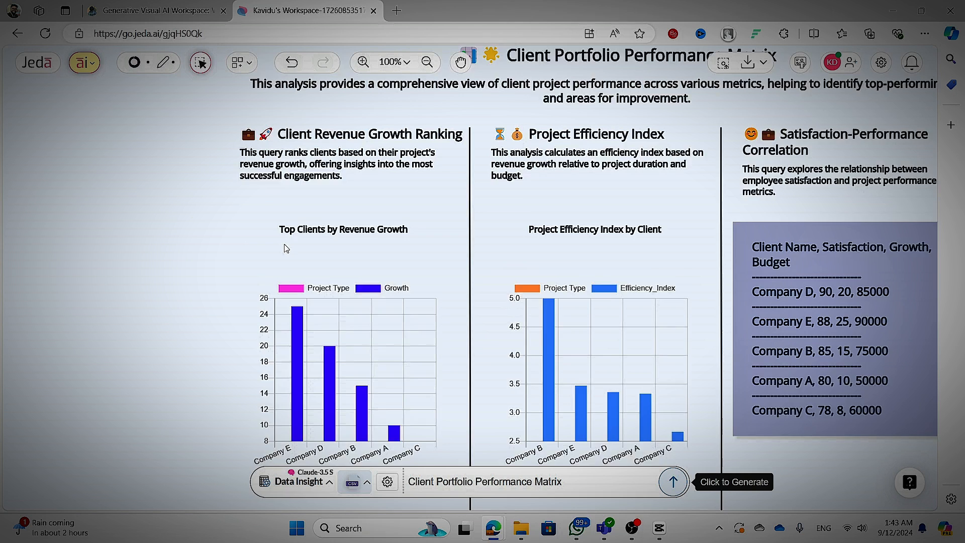
scroll(190, 210, down, 1)
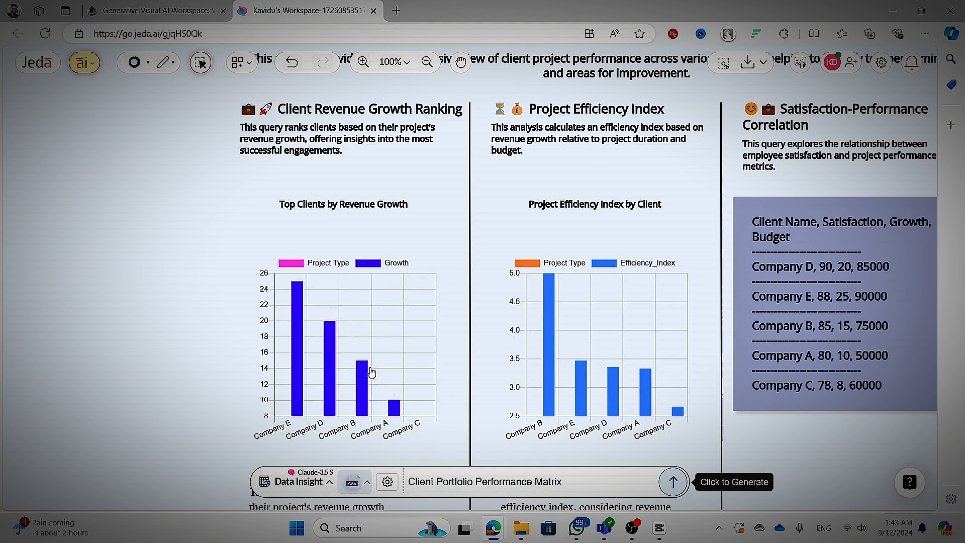
scroll(519, 331, down, 2)
scroll(519, 332, down, 1)
key(ctrl+minus)
key(ctrl+minus)
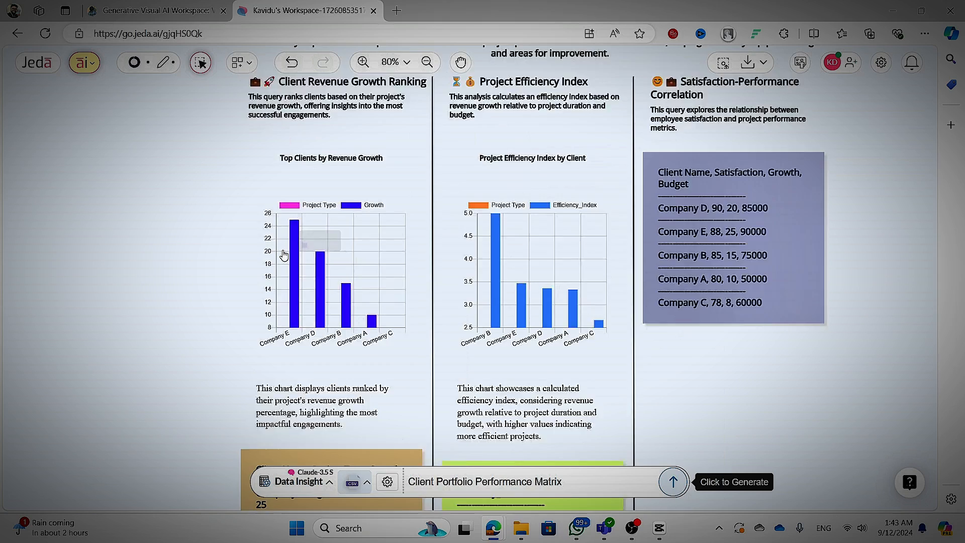
scroll(282, 255, up, 1)
scroll(283, 254, down, 2)
scroll(312, 259, down, 1)
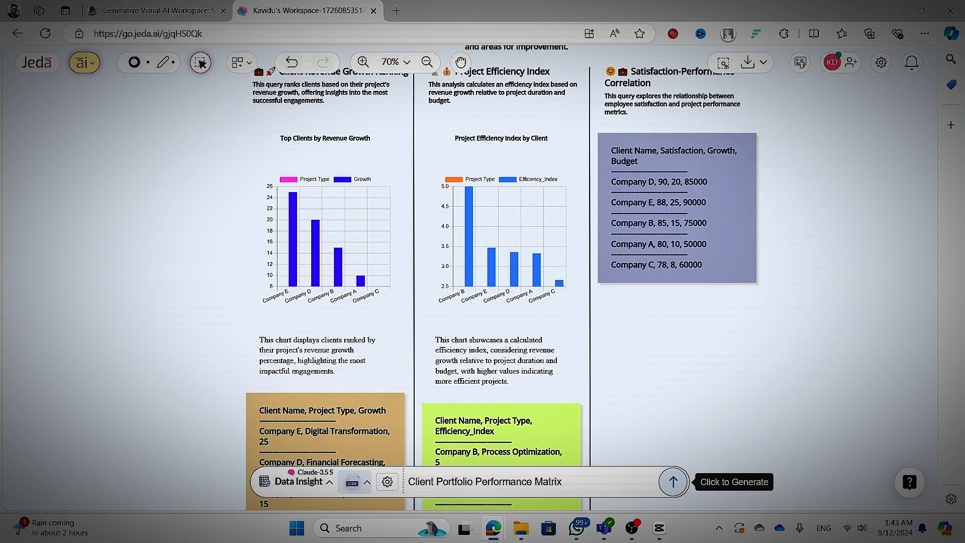